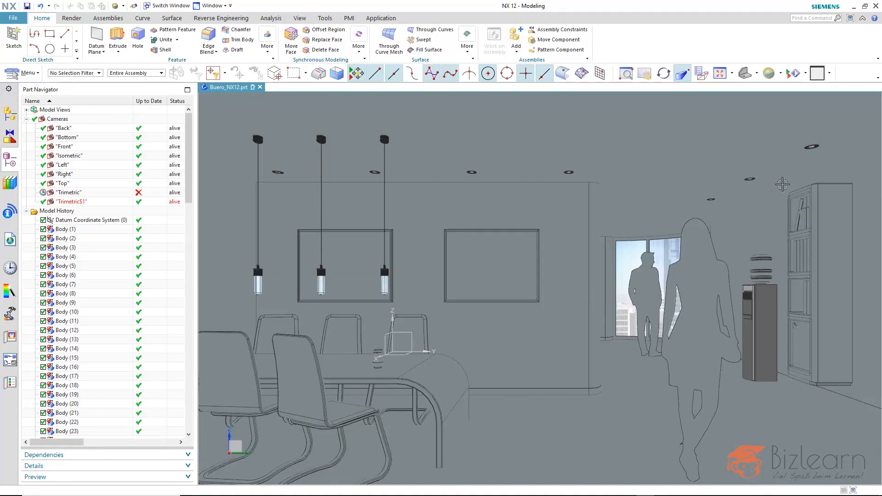
Fit the whole office model in the graphics view and turn the perspective display off
{"action": "scroll", "coordinate": [578, 260], "scroll_direction": "down", "scroll_amount": 7}
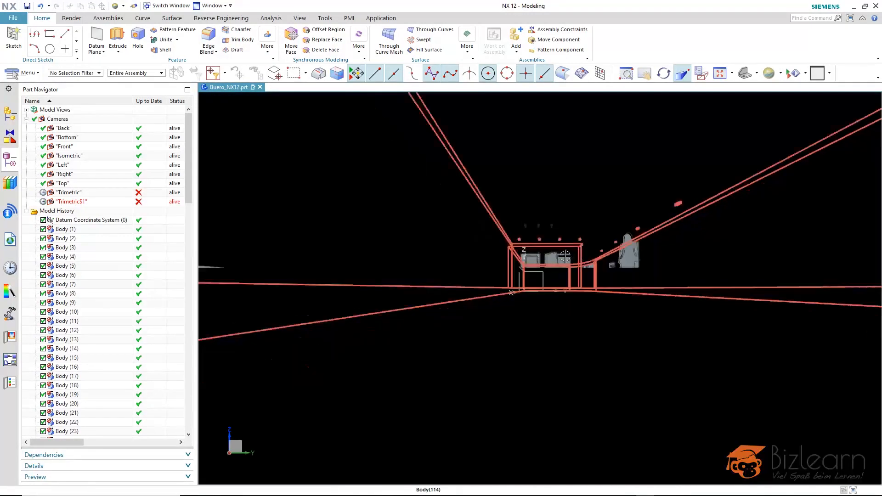
{"action": "mouse_move", "coordinate": [578, 259]}
{"action": "middle_mouse_down"}
{"action": "mouse_move", "coordinate": [536, 276]}
{"action": "mouse_move", "coordinate": [587, 272]}
{"action": "mouse_move", "coordinate": [586, 253]}
{"action": "mouse_move", "coordinate": [568, 263]}
{"action": "middle_mouse_up"}
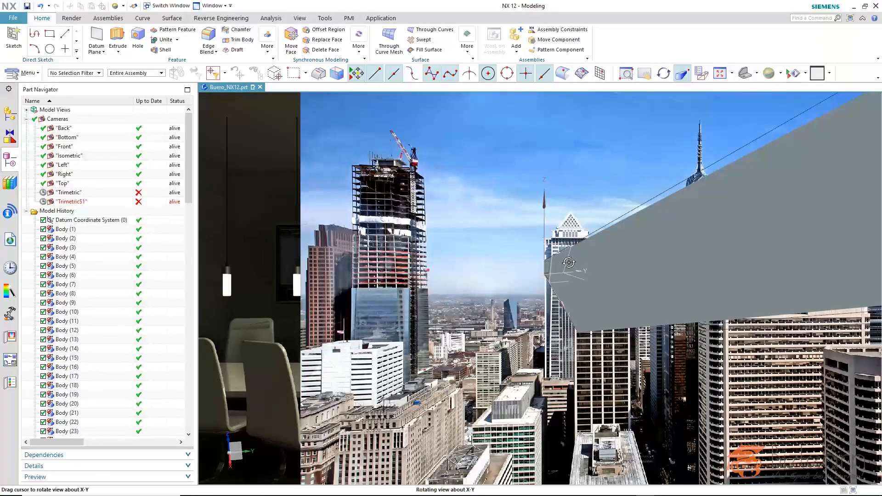
{"action": "right_click", "coordinate": [474, 256]}
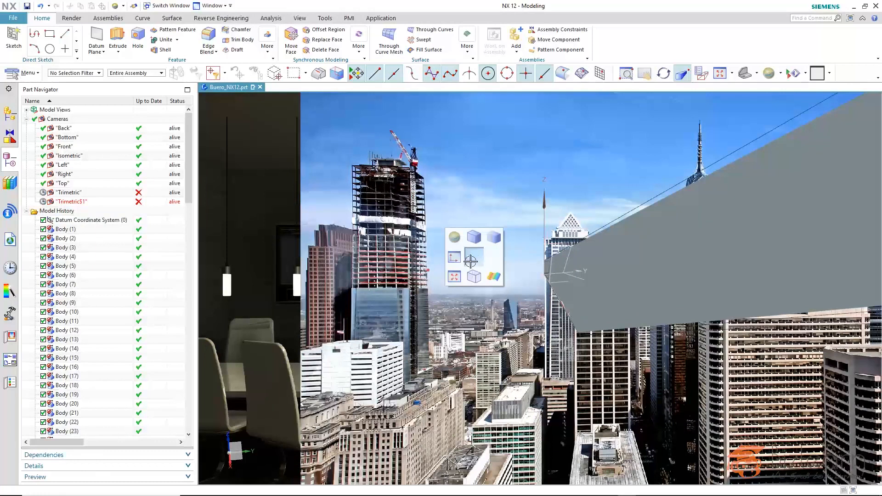
{"action": "left_click", "coordinate": [457, 275]}
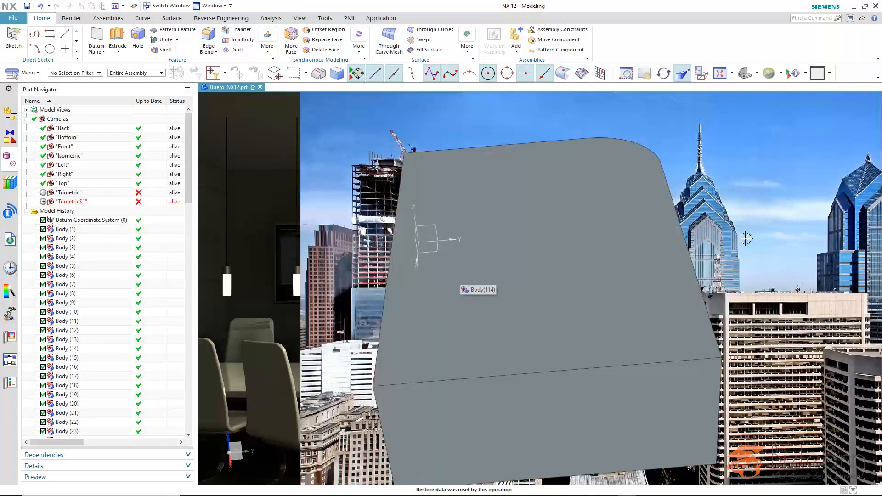
{"action": "mouse_move", "coordinate": [748, 239]}
{"action": "middle_mouse_down"}
{"action": "mouse_move", "coordinate": [754, 215]}
{"action": "mouse_move", "coordinate": [744, 226]}
{"action": "mouse_move", "coordinate": [751, 221]}
{"action": "middle_mouse_up"}
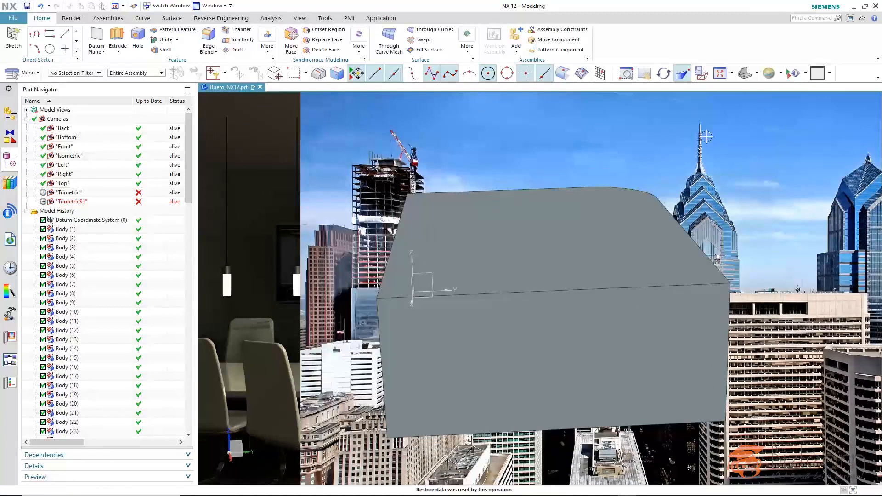
{"action": "left_click", "coordinate": [683, 74]}
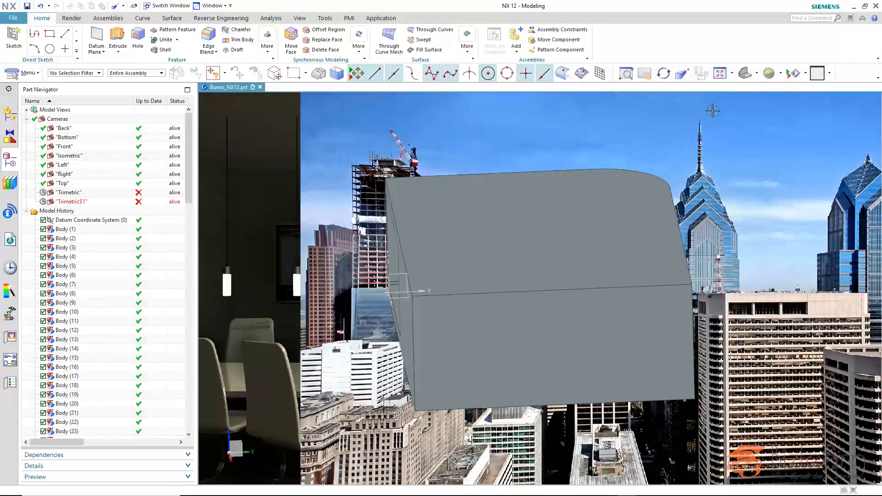
Change the model's rendering style to wireframe with all inner edges shown
{"action": "left_click", "coordinate": [780, 73]}
{"action": "left_click", "coordinate": [805, 73]}
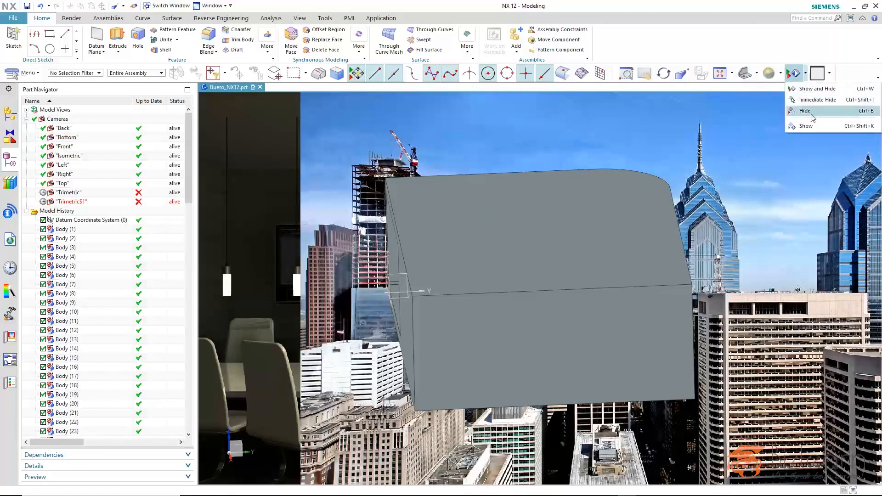
{"action": "left_click", "coordinate": [781, 73]}
{"action": "left_click", "coordinate": [780, 137]}
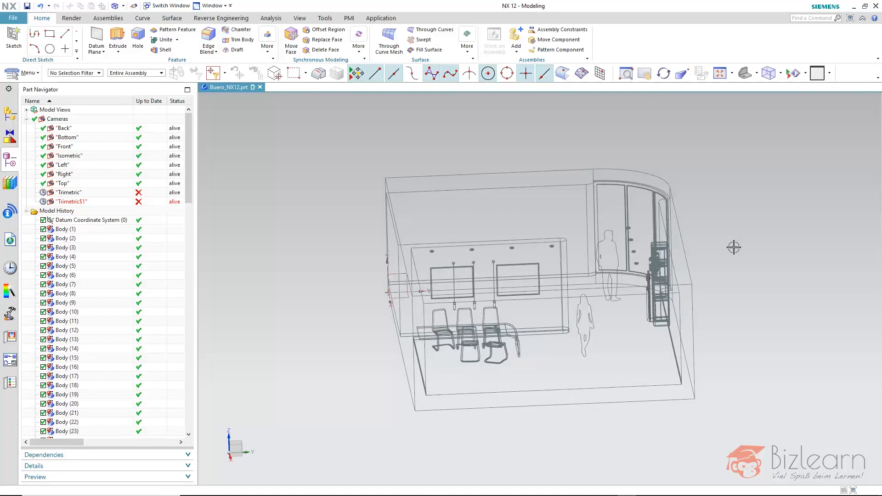
Snap the view to the nearest orthographic orientation facing the conference table wall and fit the whole office in it
{"action": "mouse_move", "coordinate": [731, 255]}
{"action": "middle_mouse_down"}
{"action": "mouse_move", "coordinate": [729, 243]}
{"action": "mouse_move", "coordinate": [736, 244]}
{"action": "middle_mouse_up"}
{"action": "right_click", "coordinate": [744, 243]}
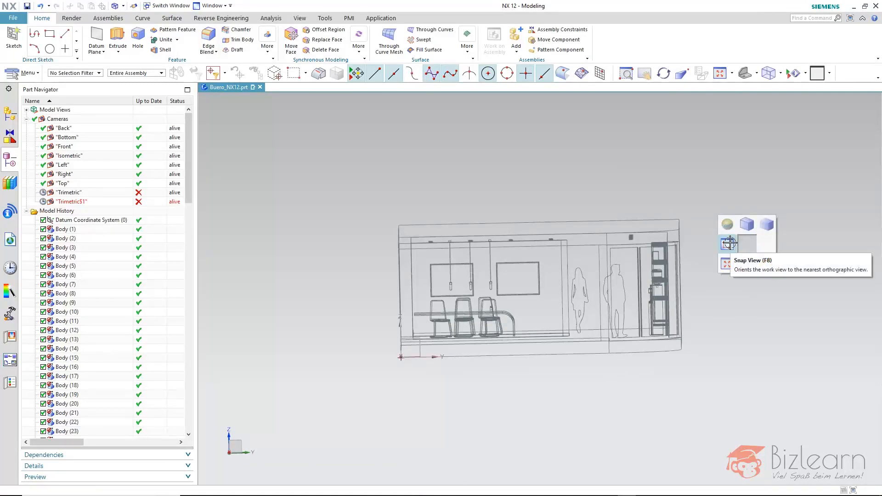
{"action": "left_click", "coordinate": [730, 243]}
{"action": "right_click", "coordinate": [734, 240]}
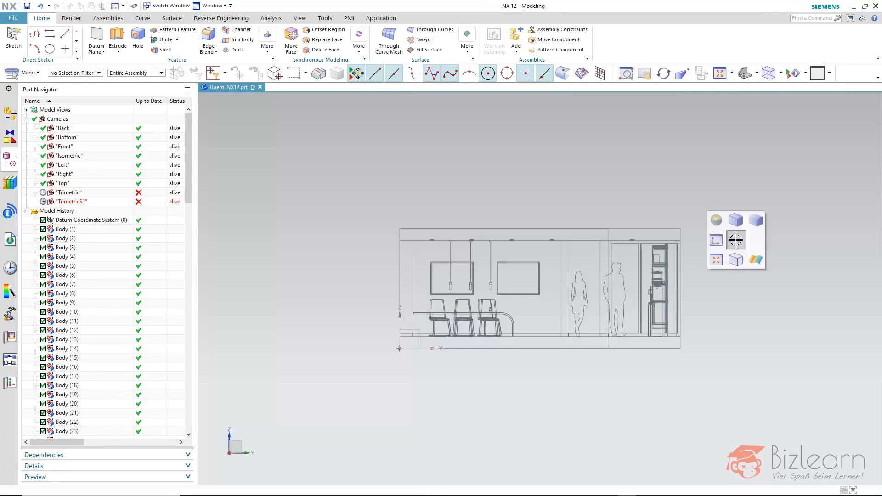
{"action": "left_click", "coordinate": [724, 256]}
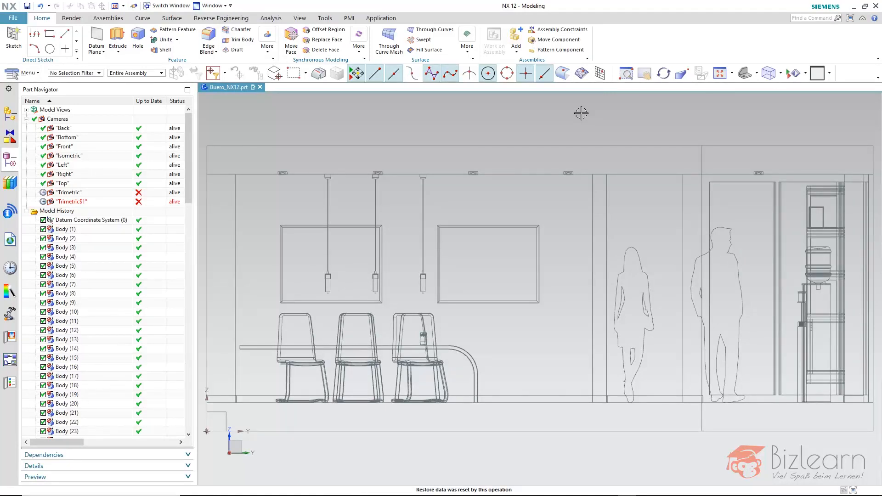
{"action": "scroll", "coordinate": [561, 289], "scroll_direction": "up", "scroll_amount": 8}
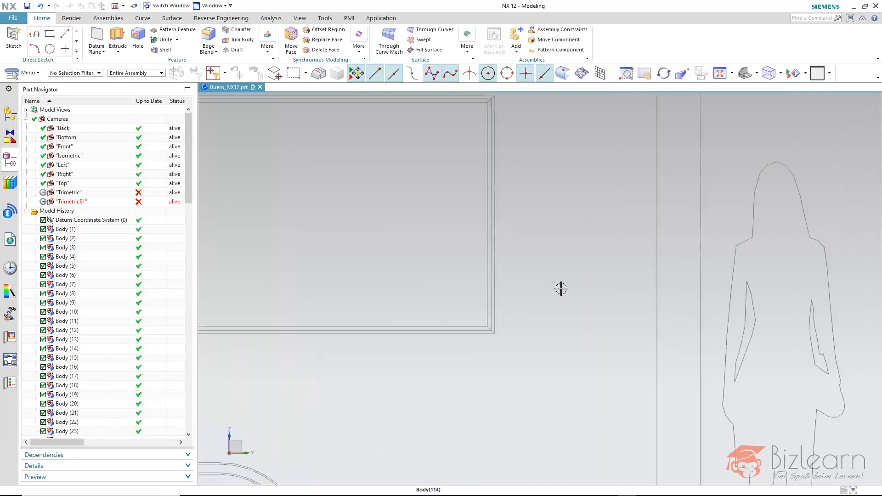
{"action": "scroll", "coordinate": [561, 288], "scroll_direction": "up", "scroll_amount": 2}
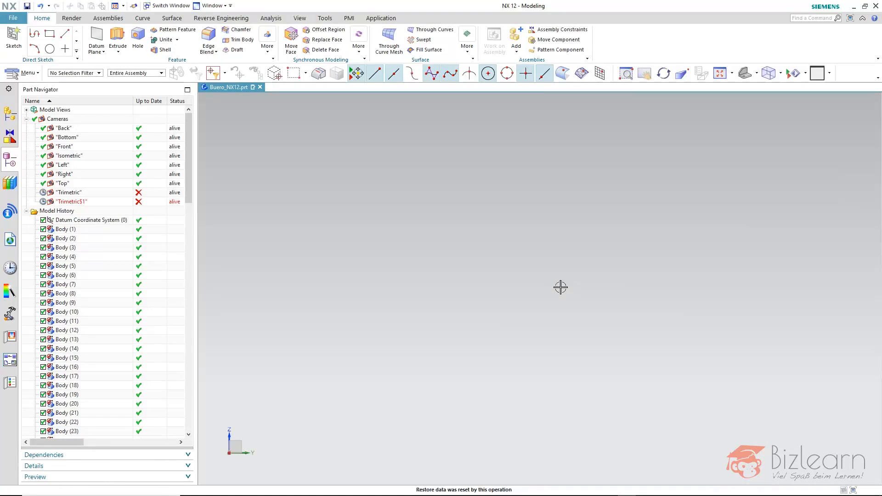
{"action": "scroll", "coordinate": [553, 287], "scroll_direction": "down", "scroll_amount": 10}
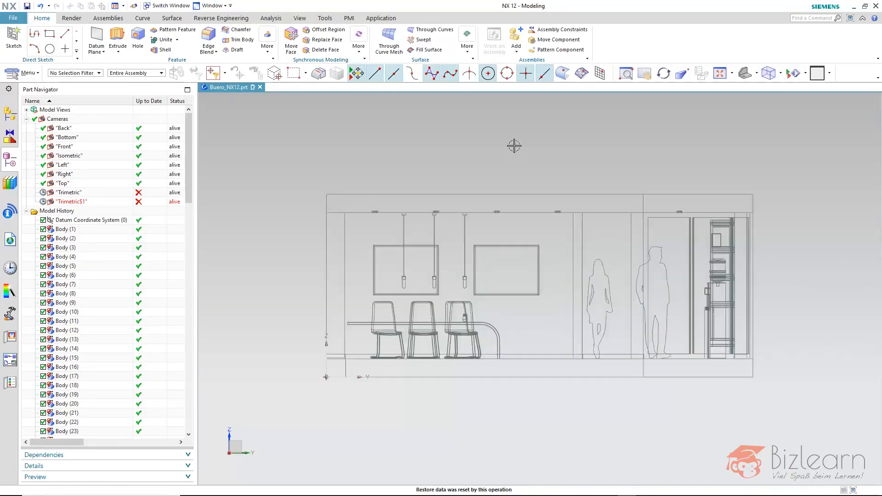
{"action": "right_click_drag", "start_coordinate": [514, 145], "coordinate": [498, 161]}
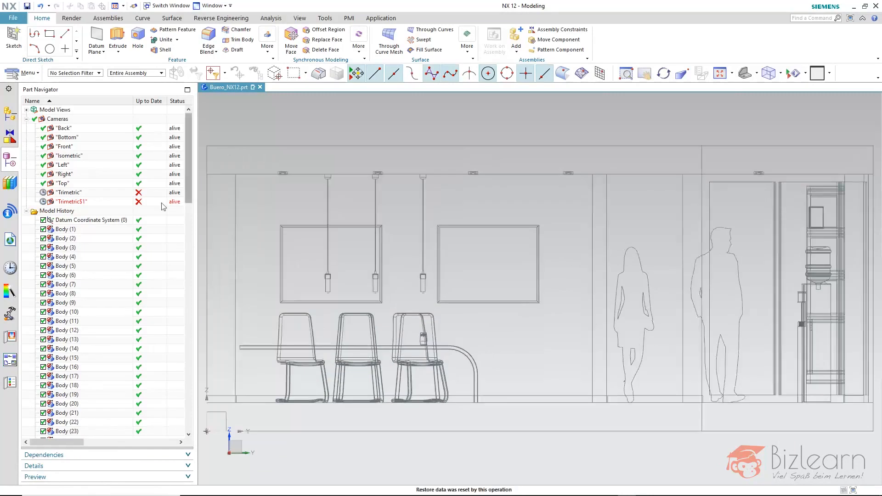
Create a new camera from the current view and set its type to Perspective
{"action": "right_click", "coordinate": [62, 121]}
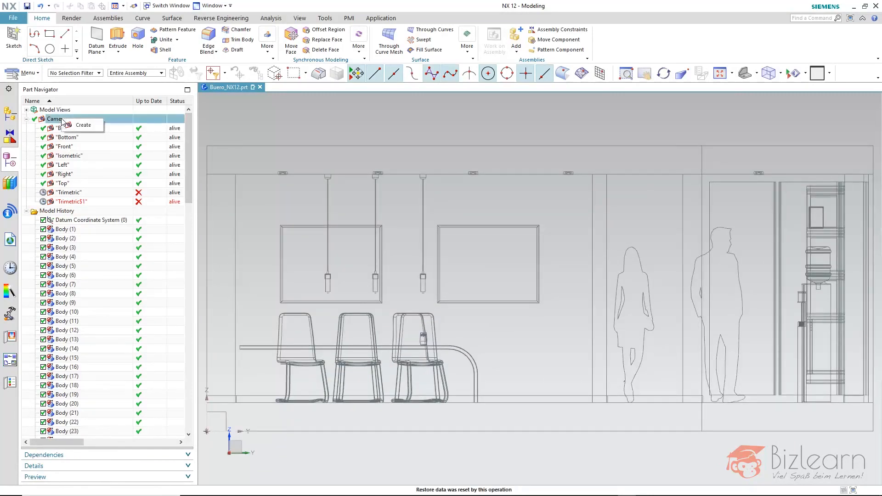
{"action": "left_click", "coordinate": [82, 125]}
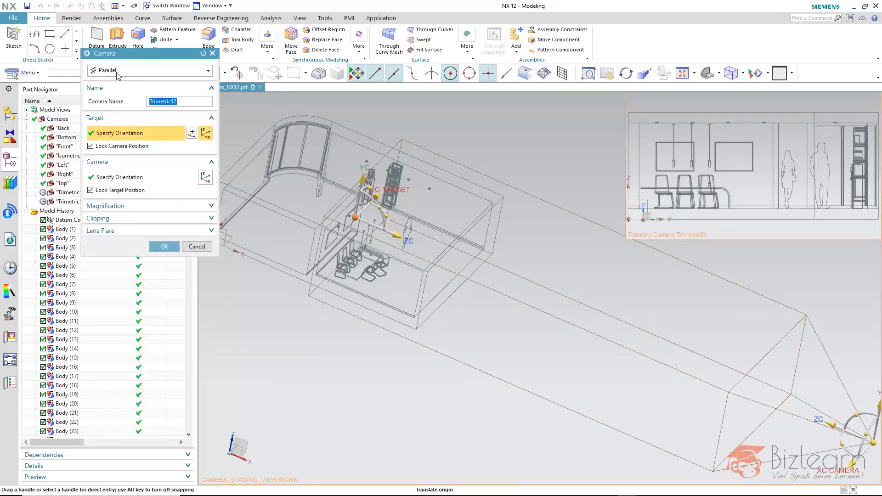
{"action": "left_click", "coordinate": [117, 73]}
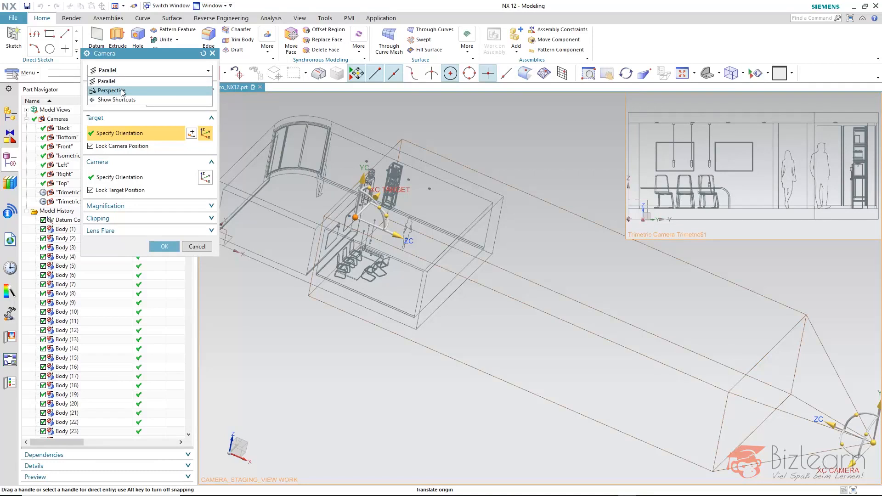
{"action": "left_click", "coordinate": [122, 92]}
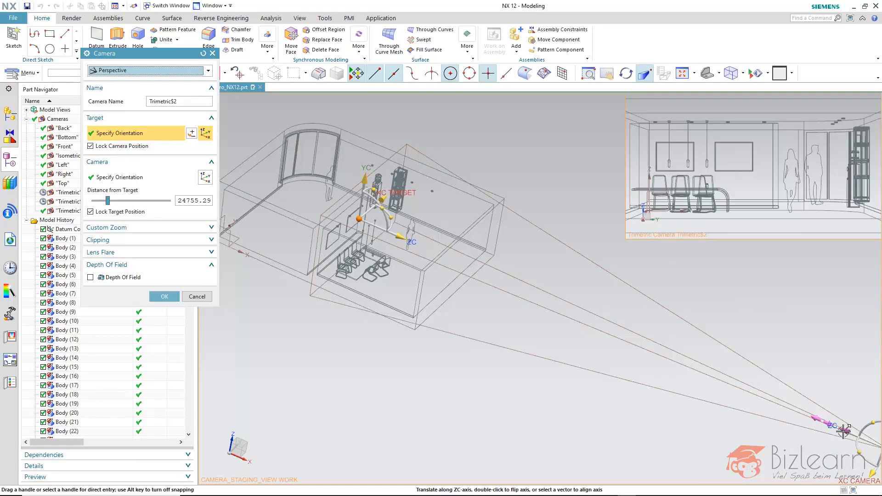
Move the camera along its ZC axis to about 4455 from the target and widen its horizontal field of view angle to about 92
{"action": "left_click_drag", "start_coordinate": [845, 431], "coordinate": [511, 298]}
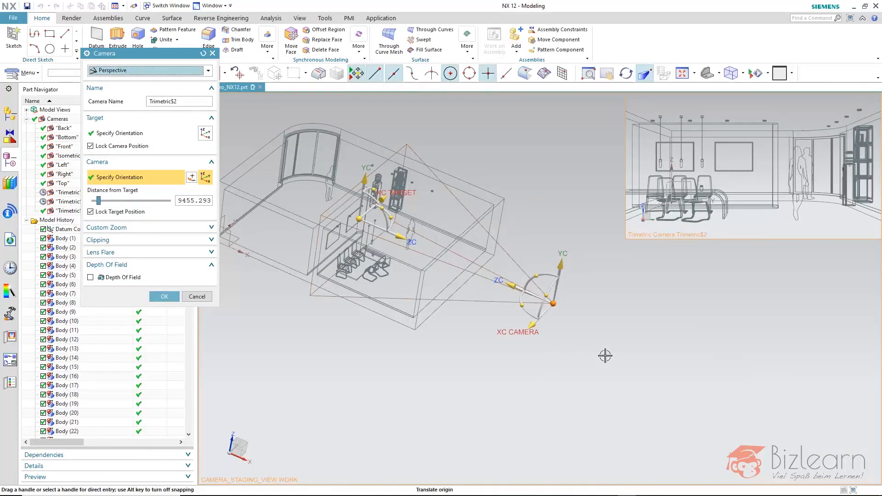
{"action": "middle_click_drag", "start_coordinate": [605, 354], "coordinate": [624, 327]}
{"action": "right_click_drag", "start_coordinate": [624, 327], "coordinate": [610, 330]}
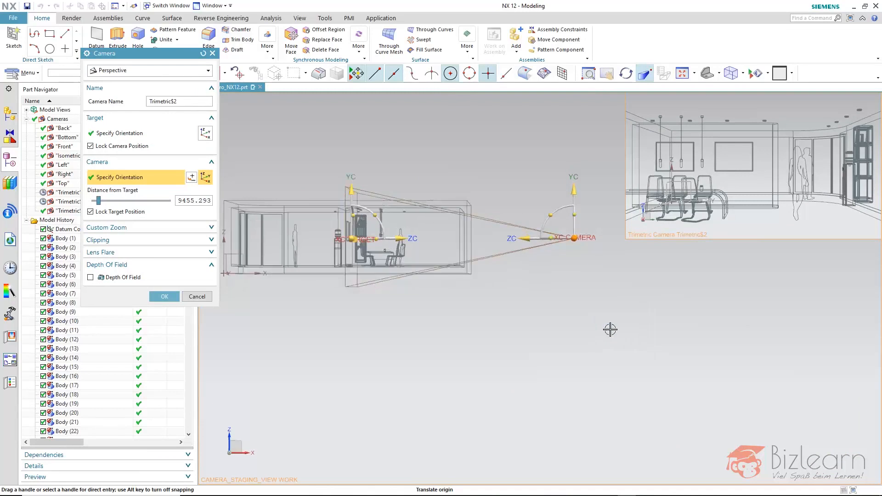
{"action": "left_click_drag", "start_coordinate": [523, 238], "coordinate": [414, 240]}
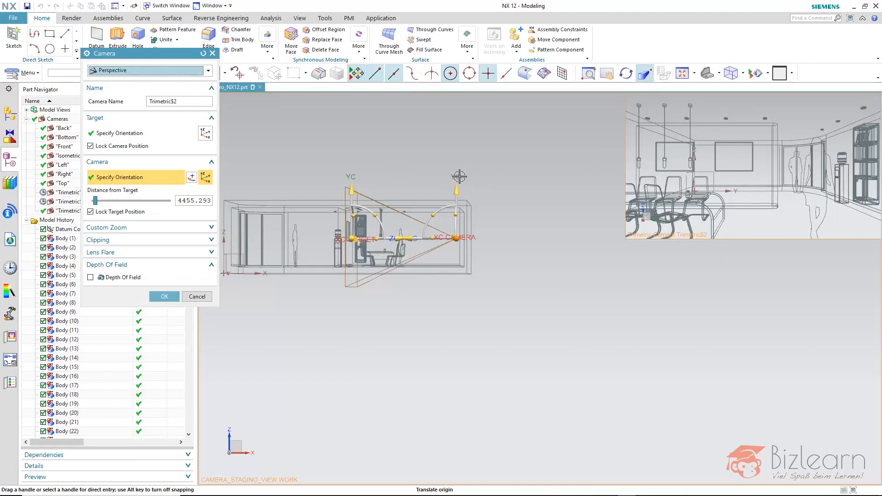
{"action": "left_click", "coordinate": [184, 235]}
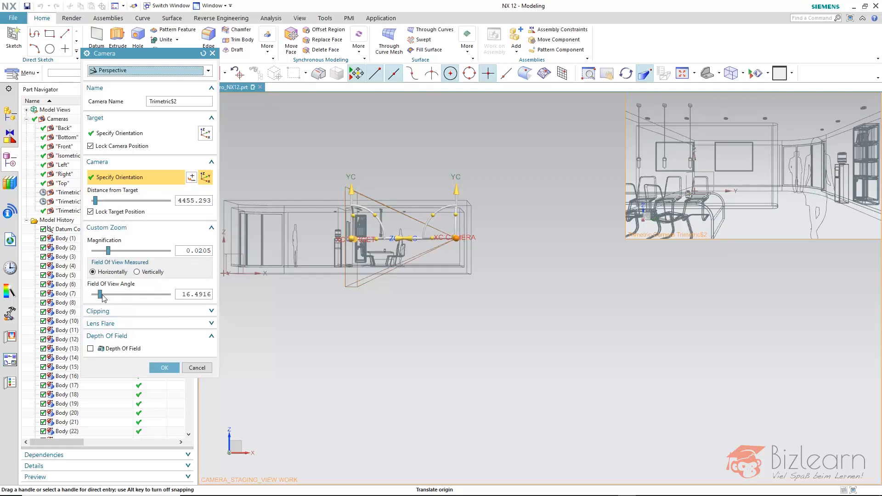
{"action": "left_click_drag", "start_coordinate": [102, 296], "coordinate": [136, 292]}
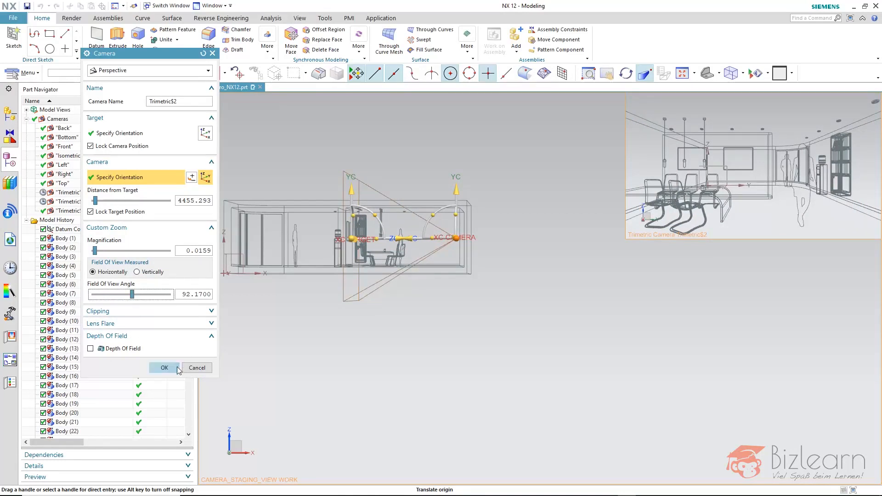
Name the camera "Rendering" and accept its settings
{"action": "left_click", "coordinate": [186, 103]}
{"action": "double_click", "coordinate": [184, 101]}
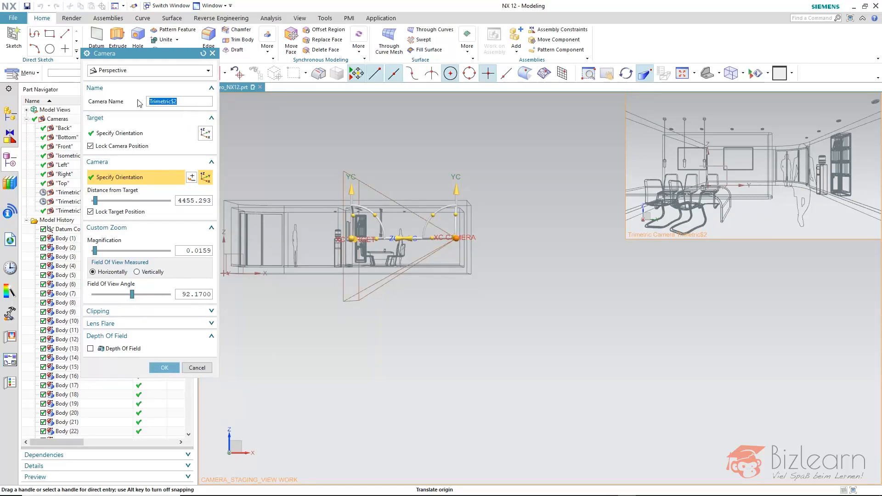
{"action": "type", "text": "Rendering"}
{"action": "key", "text": "Return"}
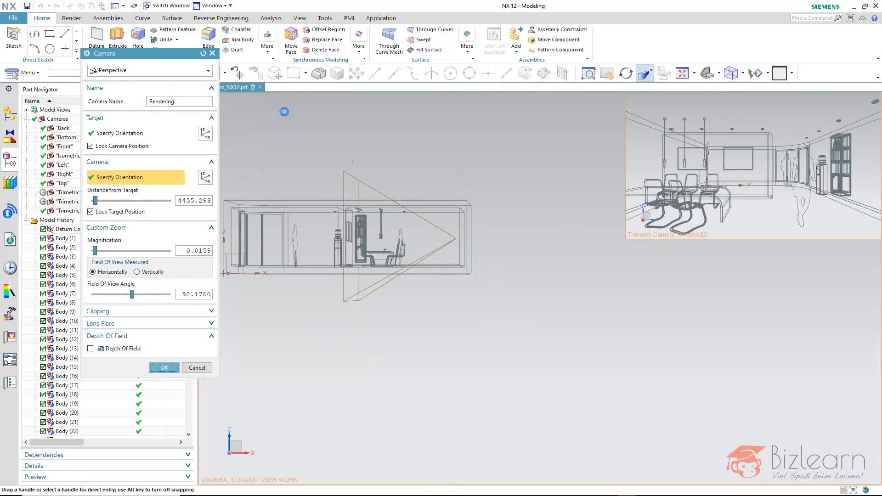
Test the cameras by switching to the Isometric camera, fitting the whole office, and returning to the Rendering camera
{"action": "double_click", "coordinate": [72, 156]}
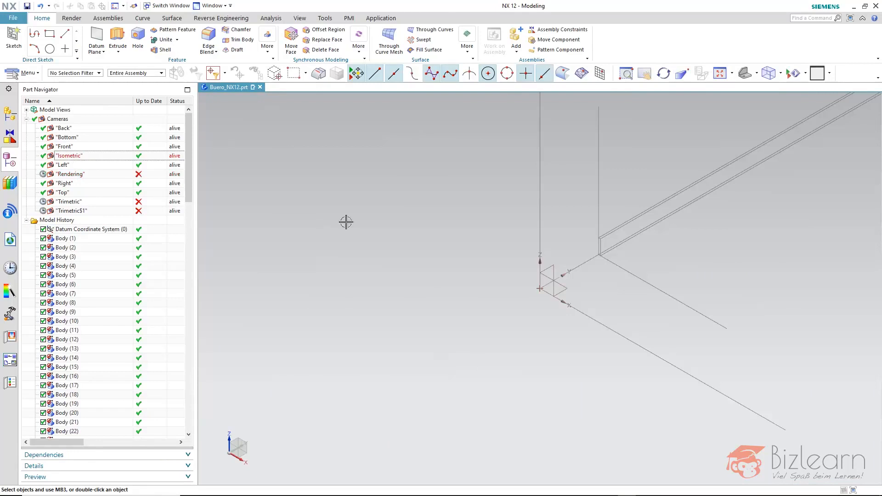
{"action": "right_click_drag", "start_coordinate": [398, 194], "coordinate": [378, 214]}
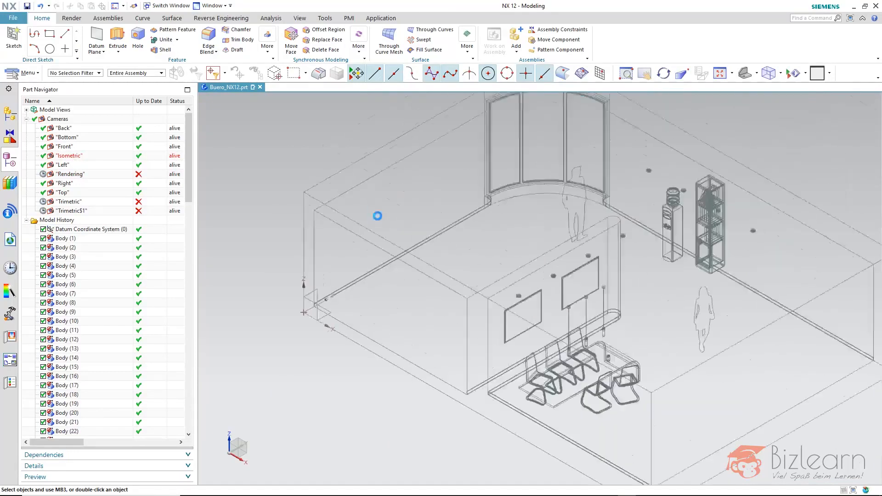
{"action": "middle_click_drag", "start_coordinate": [354, 173], "coordinate": [324, 149]}
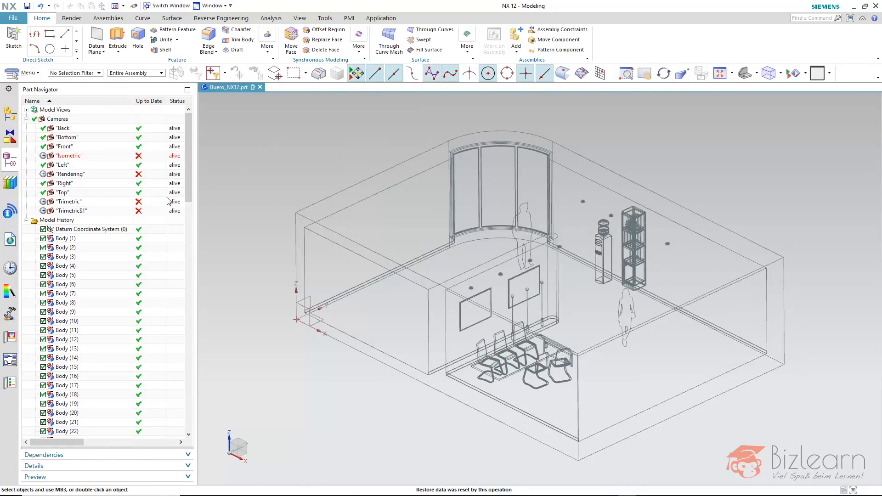
{"action": "double_click", "coordinate": [70, 175]}
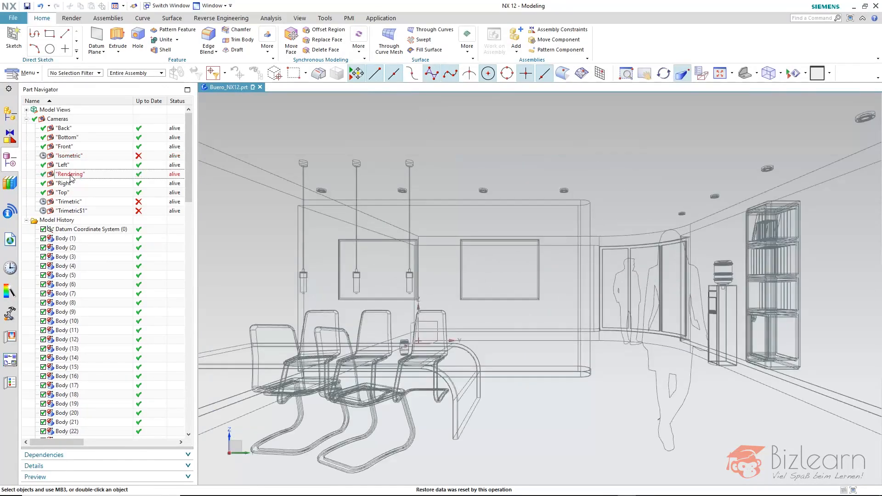